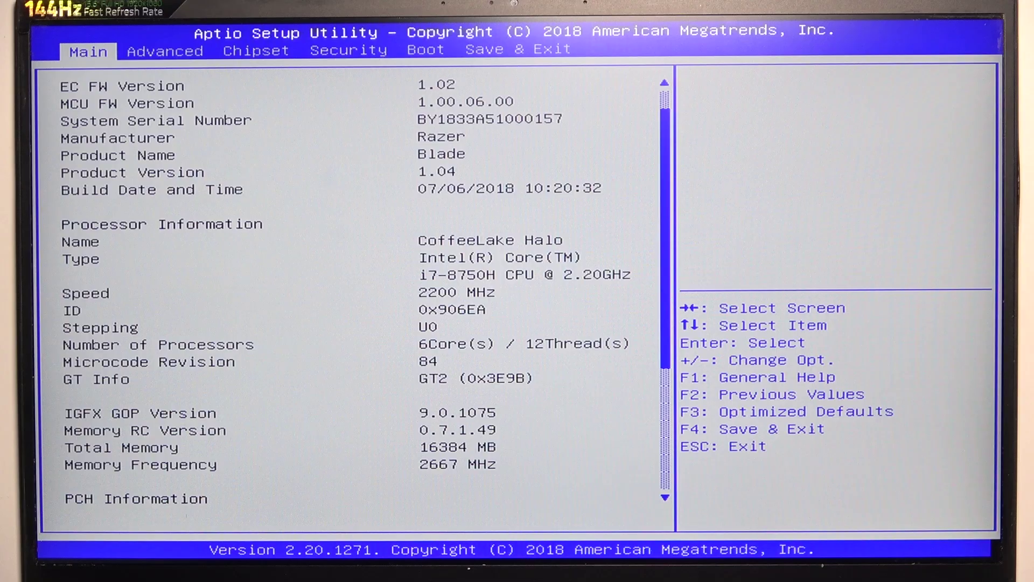
pyautogui.press('Right')
pyautogui.press('Right')
pyautogui.press('Right')
pyautogui.press('Right')
pyautogui.press('Right')
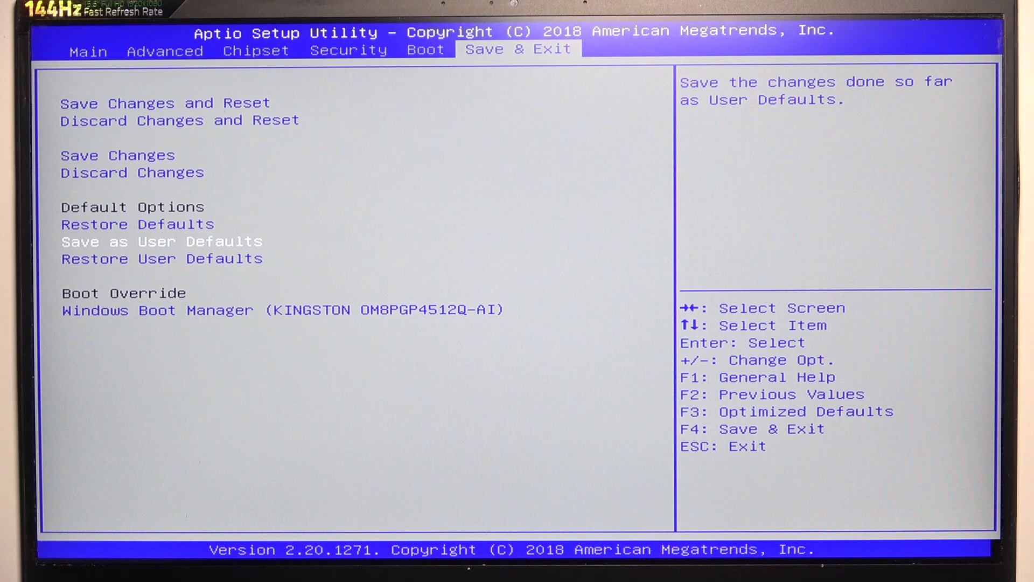
pyautogui.press('Up')
pyautogui.press('Up')
pyautogui.press('Up')
pyautogui.press('Up')
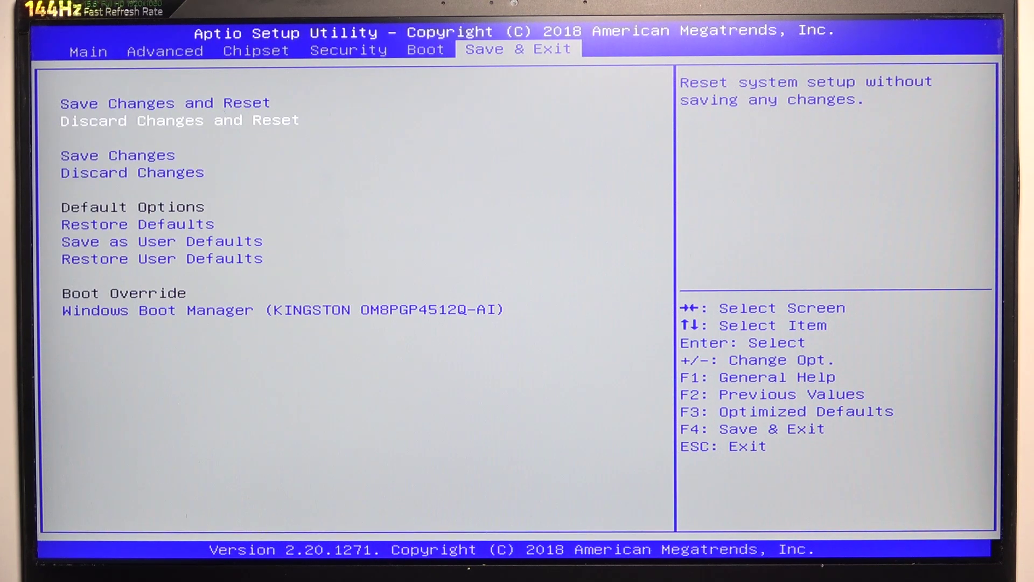
pyautogui.press('Up')
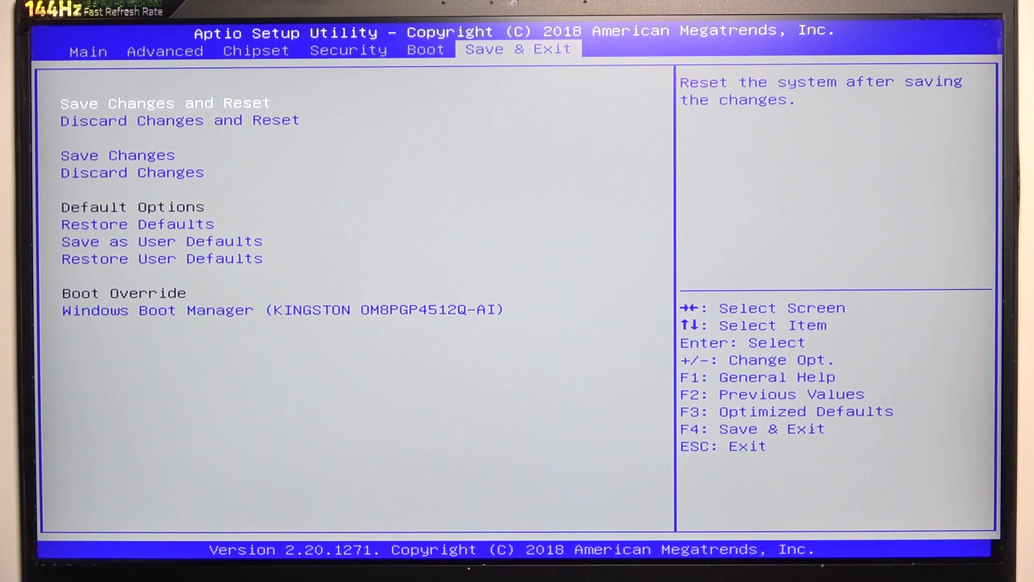
pyautogui.press('Down')
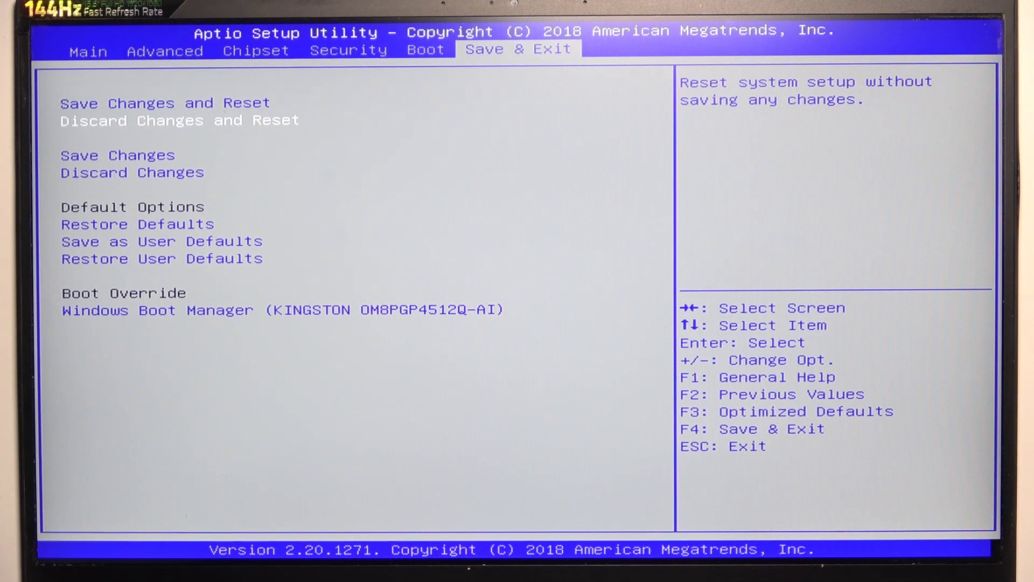
pyautogui.press('Down')
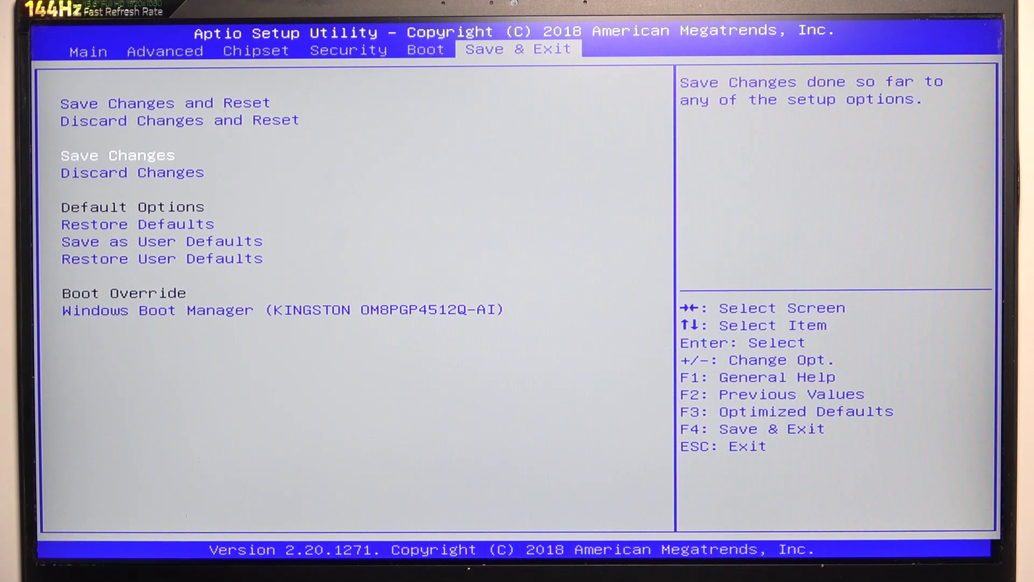
pyautogui.press('Down')
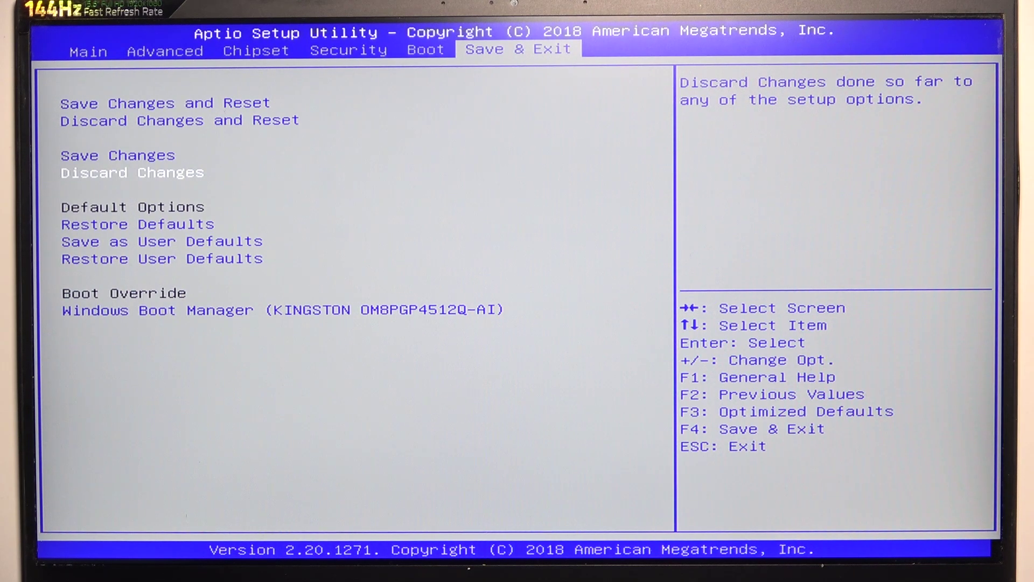
pyautogui.press('Down')
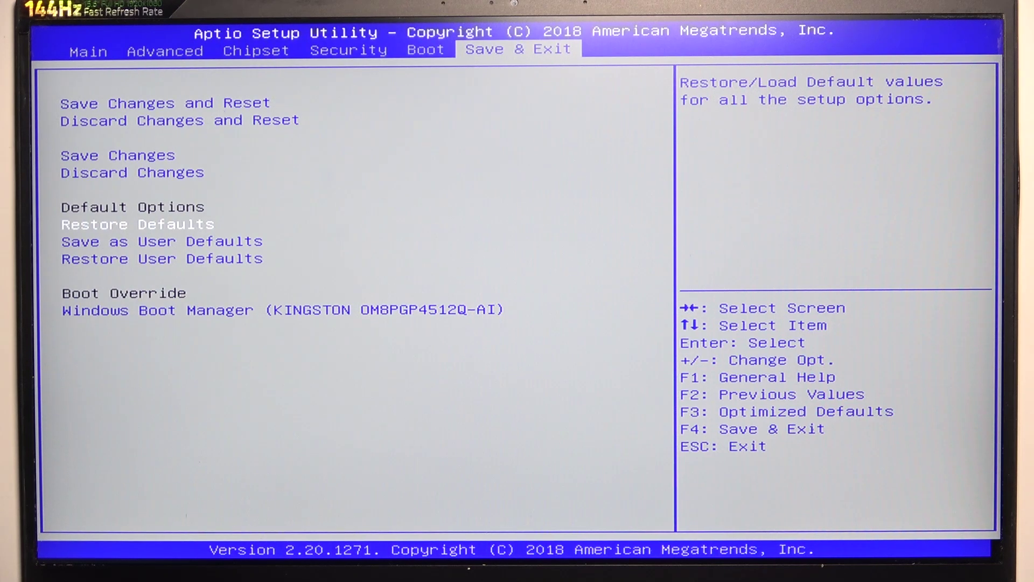
pyautogui.press('Down')
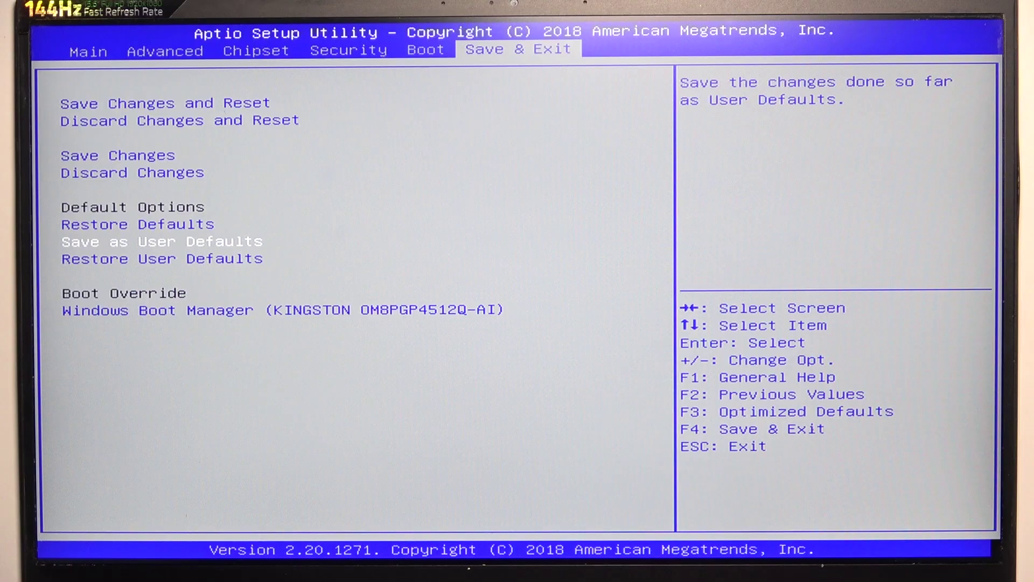
pyautogui.press('Down')
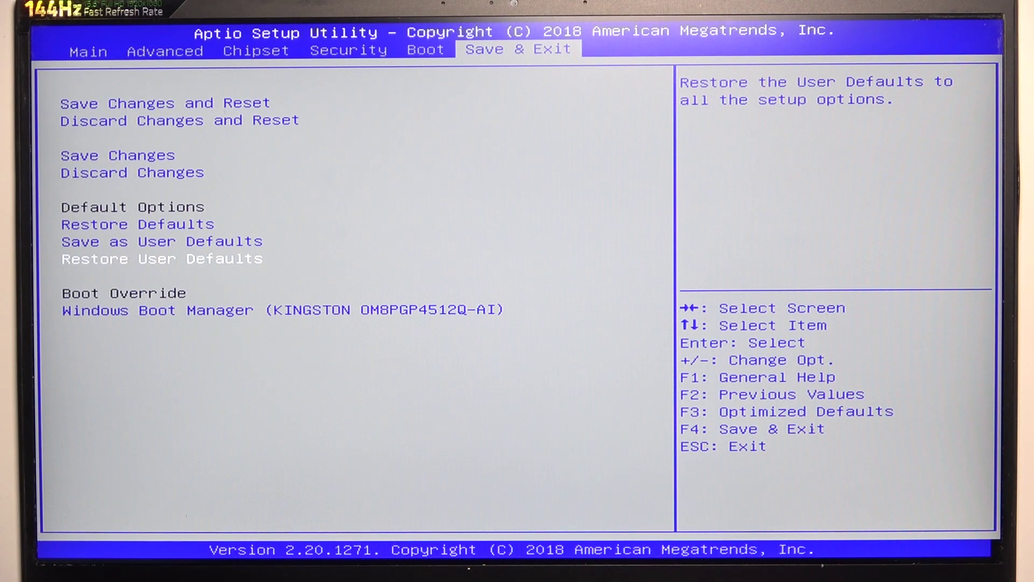
pyautogui.press('Up')
pyautogui.press('Up')
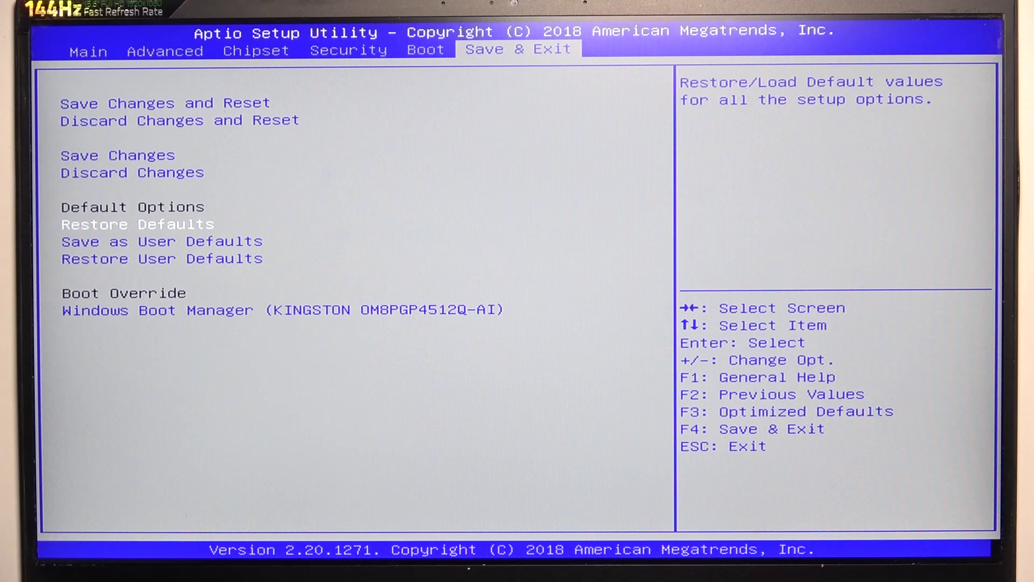
# - Choose Restore Defaults and answer Yes to Load Optimized Defaults
pyautogui.press('Return')
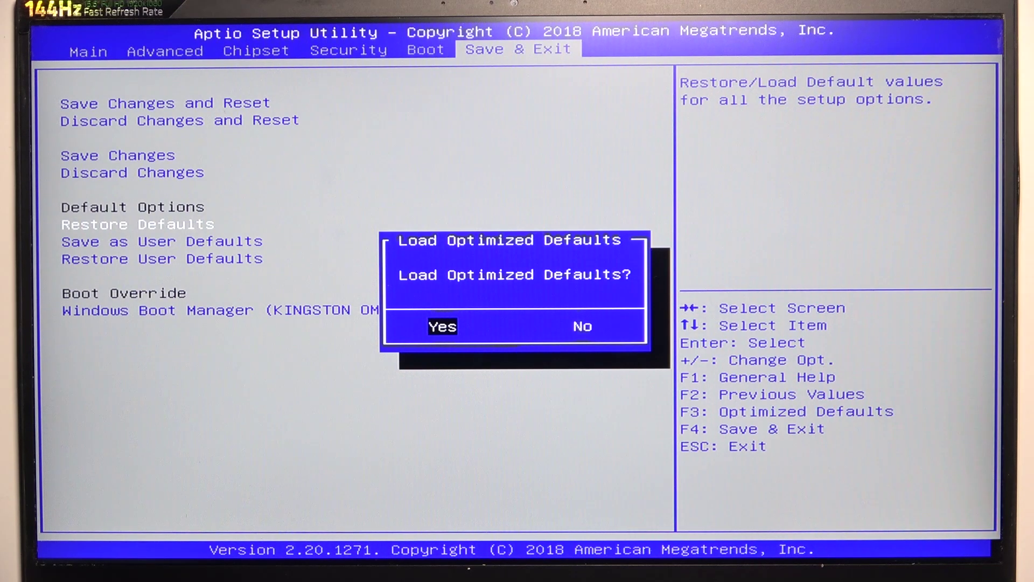
pyautogui.press('Return')
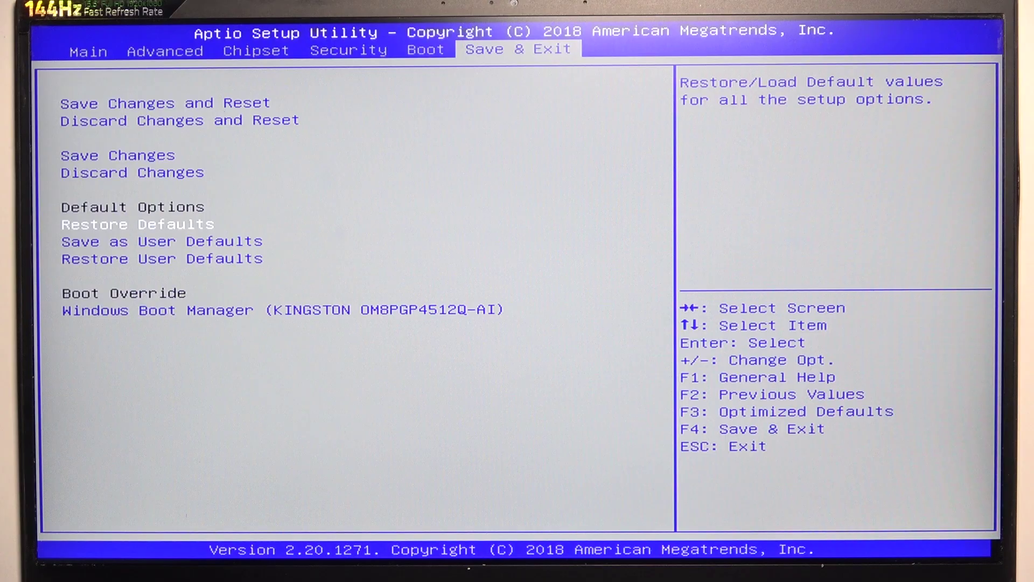
pyautogui.press('Up')
pyautogui.press('Up')
pyautogui.press('Up')
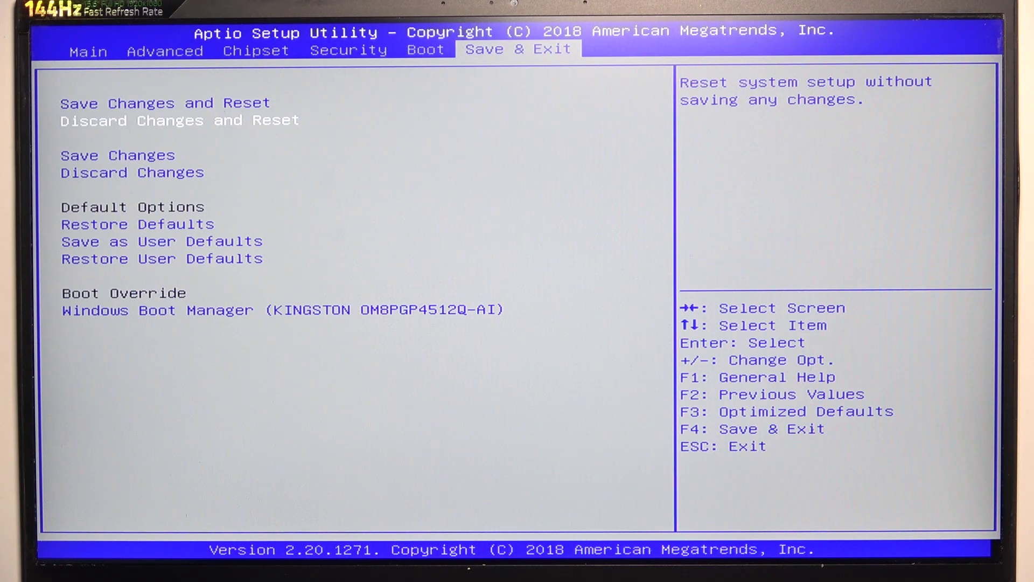
pyautogui.press('Up')
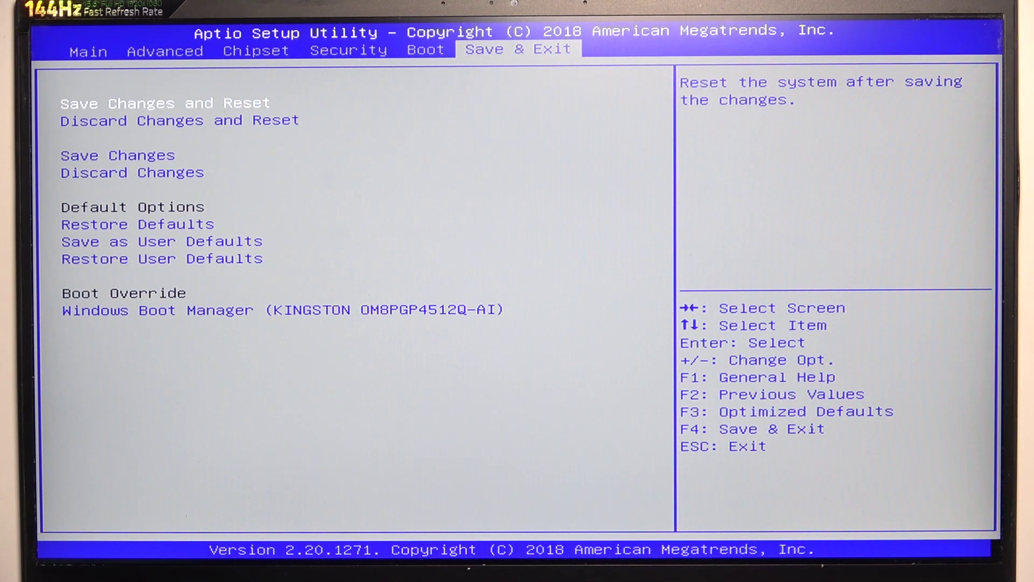
# - Select Save Changes and Reset to bring up the Save & reset prompt
pyautogui.press('Return')
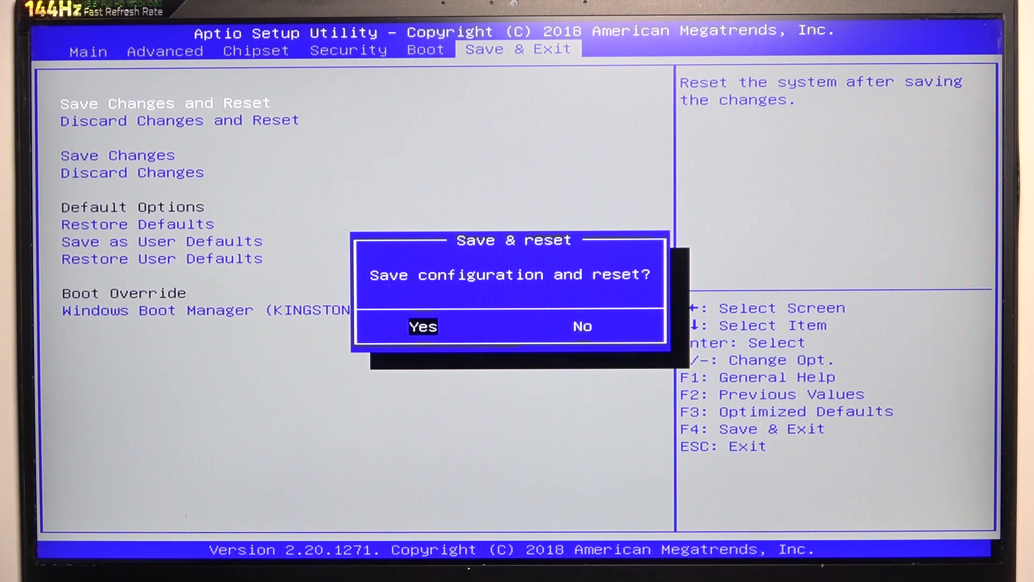